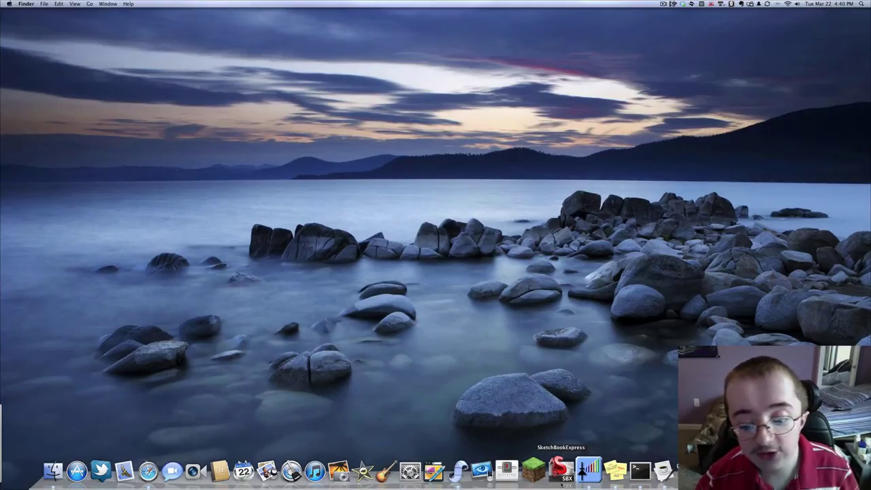
Launch SketchBook Express and bring up a blank canvas with the brush palette displayed.
click(562, 477)
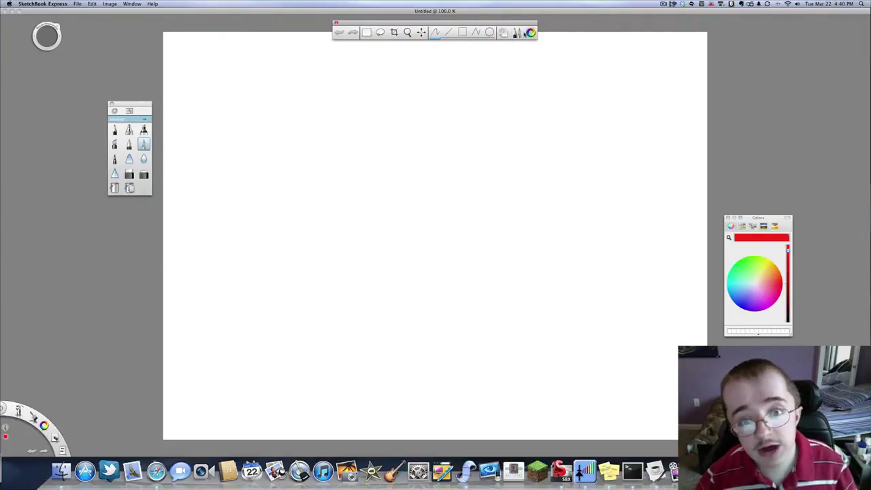
click(258, 164)
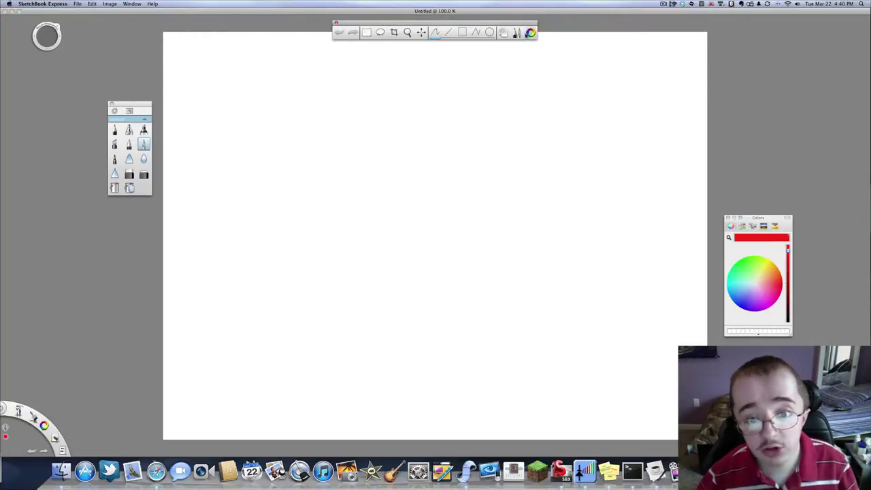
click(516, 32)
click(517, 33)
mouse_move(339, 136)
mouse_down()
mouse_move(461, 204)
mouse_move(274, 195)
mouse_move(466, 106)
mouse_up()
mouse_move(422, 86)
mouse_down()
mouse_move(375, 218)
mouse_move(238, 249)
mouse_move(268, 112)
mouse_move(397, 339)
mouse_move(552, 46)
mouse_move(559, 204)
mouse_move(480, 149)
mouse_move(287, 117)
mouse_up()
drag(320, 84, 200, 85)
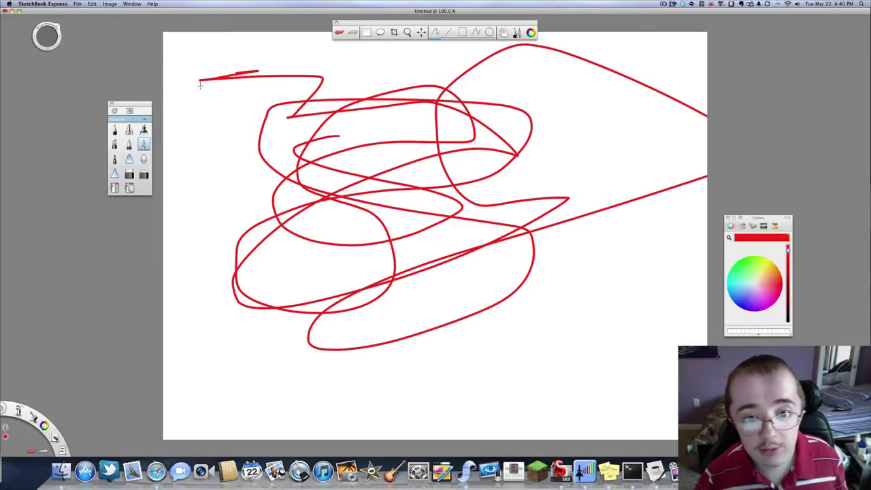
key(super+z)
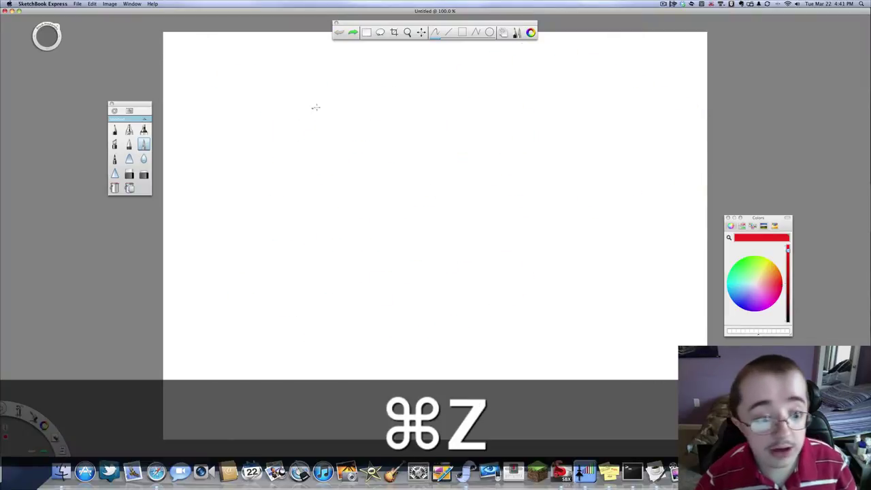
Draw a tall red rectangle on the canvas and a straight vertical line through its middle.
click(462, 32)
drag(337, 98, 507, 300)
click(449, 32)
mouse_move(415, 99)
mouse_down()
mouse_move(430, 262)
mouse_move(415, 320)
mouse_up()
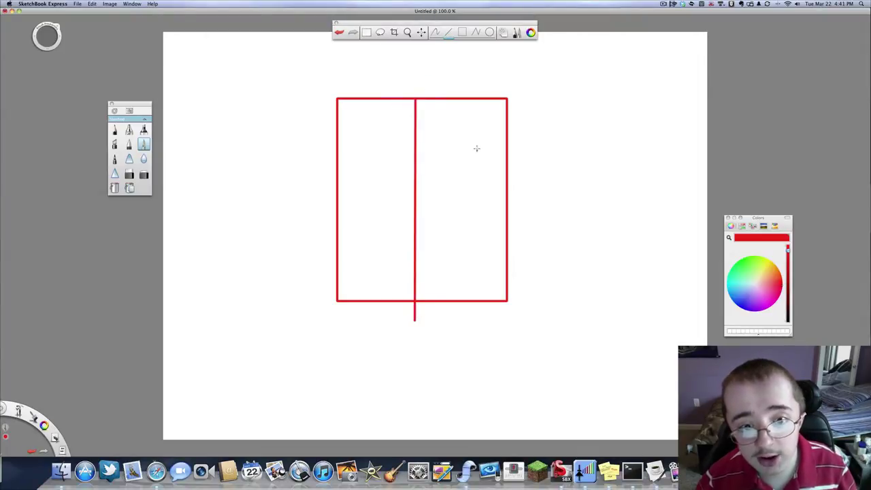
Draw upright ellipses over the rectangle's middle line and both side edges, and erase along the right-hand ellipse.
click(489, 32)
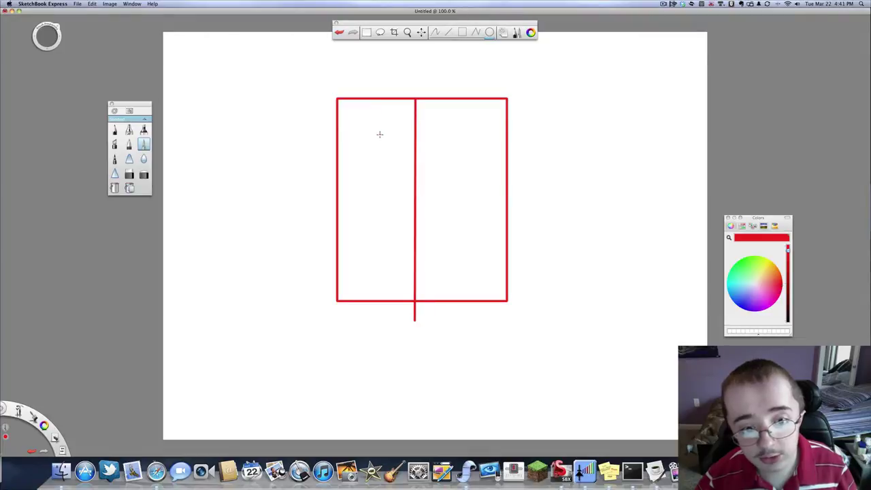
drag(380, 134, 448, 255)
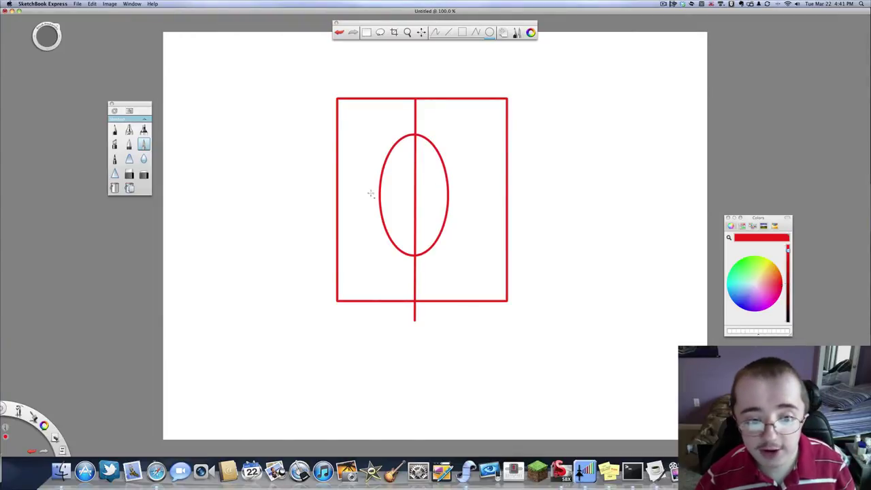
drag(327, 129, 353, 235)
drag(525, 149, 488, 236)
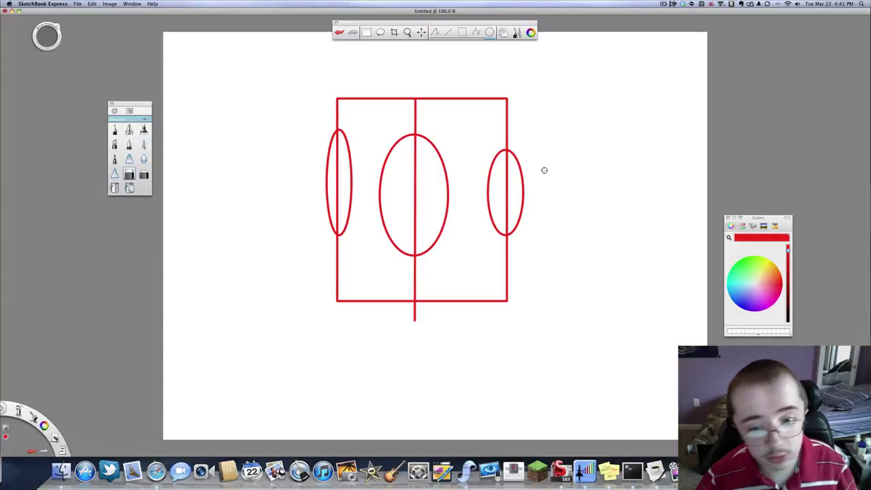
drag(519, 212, 521, 228)
click(435, 33)
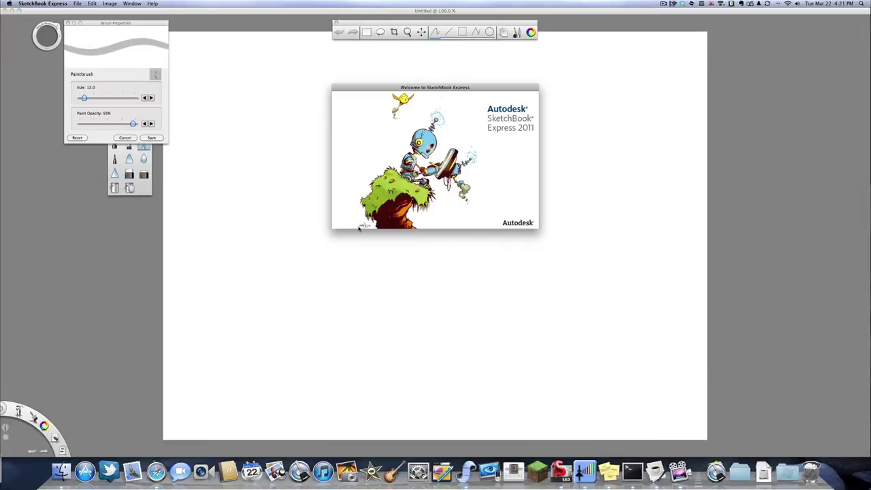
Draw a phone outline as a tall black rectangle with a small black circle as home button at its lower edge.
click(463, 33)
drag(517, 143, 489, 145)
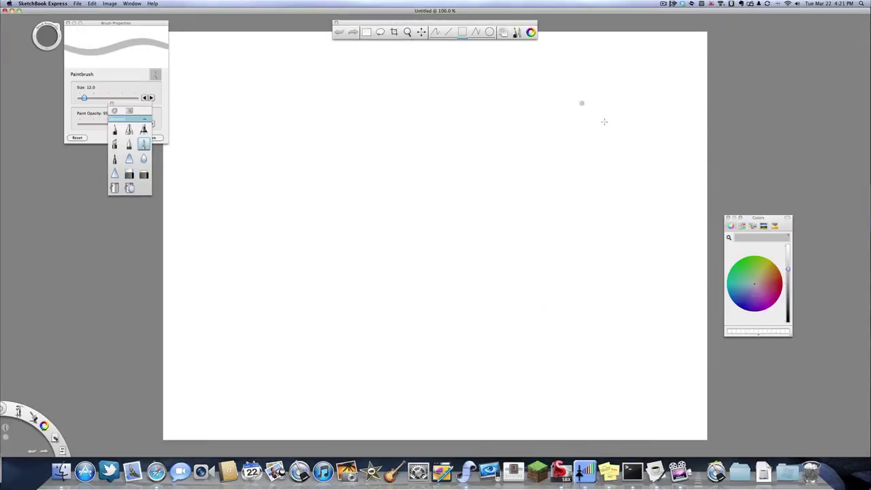
click(68, 23)
drag(788, 270, 788, 321)
mouse_move(322, 108)
mouse_down()
mouse_move(454, 269)
mouse_move(474, 309)
mouse_up()
click(489, 32)
drag(375, 281, 409, 308)
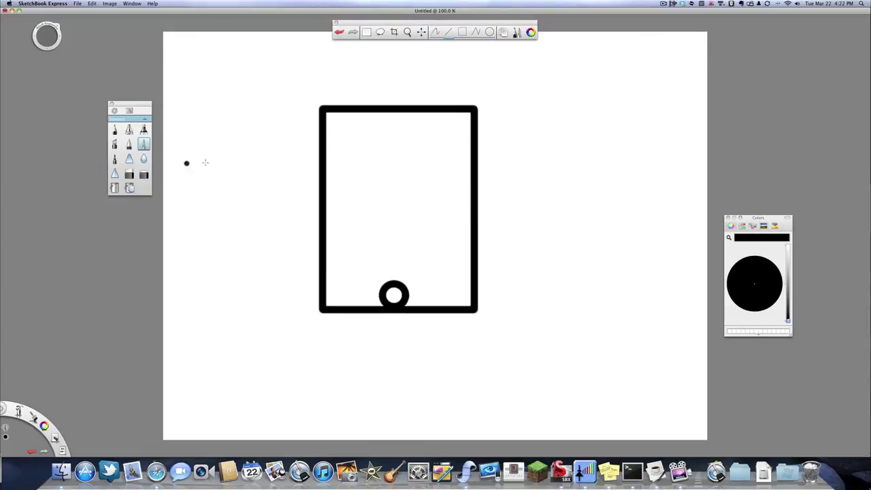
Draw a medium grey rectangle inside the phone outline as the border of its screen.
drag(788, 320, 788, 280)
mouse_move(322, 136)
mouse_down()
mouse_move(475, 139)
mouse_move(460, 256)
mouse_move(468, 271)
mouse_up()
key(super+z)
click(462, 33)
Fill the phone's screen area with grey freehand brush strokes.
click(435, 32)
mouse_move(351, 164)
mouse_down()
mouse_move(405, 194)
mouse_move(439, 158)
mouse_move(389, 184)
mouse_move(413, 193)
mouse_up()
click(153, 4)
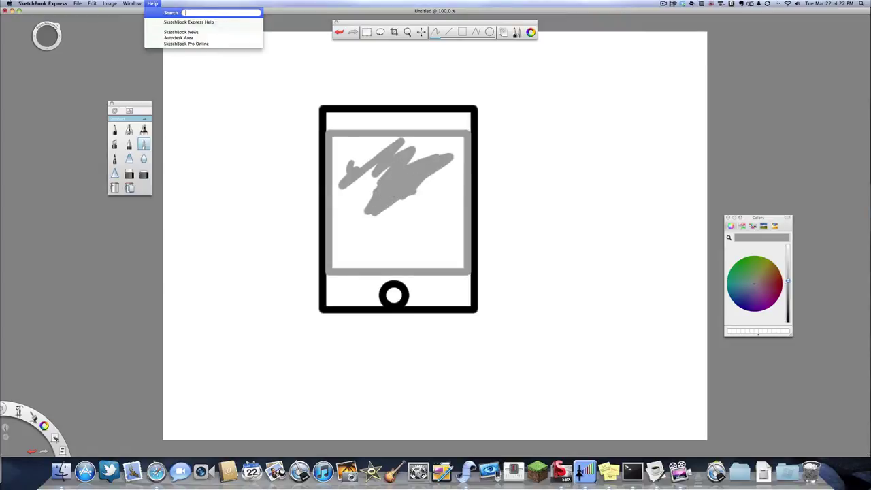
mouse_move(353, 189)
mouse_down()
mouse_move(436, 181)
mouse_move(402, 201)
mouse_move(402, 166)
mouse_move(368, 151)
mouse_move(338, 214)
mouse_move(338, 145)
mouse_move(335, 216)
mouse_move(334, 137)
mouse_move(445, 141)
mouse_move(394, 138)
mouse_move(339, 176)
mouse_move(339, 271)
mouse_up()
mouse_move(347, 156)
mouse_down()
mouse_move(368, 146)
mouse_move(408, 151)
mouse_move(354, 171)
mouse_up()
mouse_move(446, 146)
mouse_down()
mouse_move(460, 173)
mouse_move(461, 266)
mouse_move(455, 156)
mouse_move(455, 231)
mouse_move(377, 158)
mouse_move(460, 149)
mouse_move(444, 182)
mouse_move(361, 212)
mouse_up()
key(super+z)
mouse_move(427, 168)
mouse_down()
mouse_move(393, 166)
mouse_move(413, 145)
mouse_move(365, 179)
mouse_move(440, 147)
mouse_move(460, 159)
mouse_move(461, 263)
mouse_move(332, 263)
mouse_up()
mouse_move(333, 180)
mouse_down()
mouse_move(342, 249)
mouse_move(449, 141)
mouse_up()
mouse_move(460, 172)
mouse_down()
mouse_move(442, 231)
mouse_move(415, 225)
mouse_move(398, 235)
mouse_move(408, 202)
mouse_move(351, 253)
mouse_up()
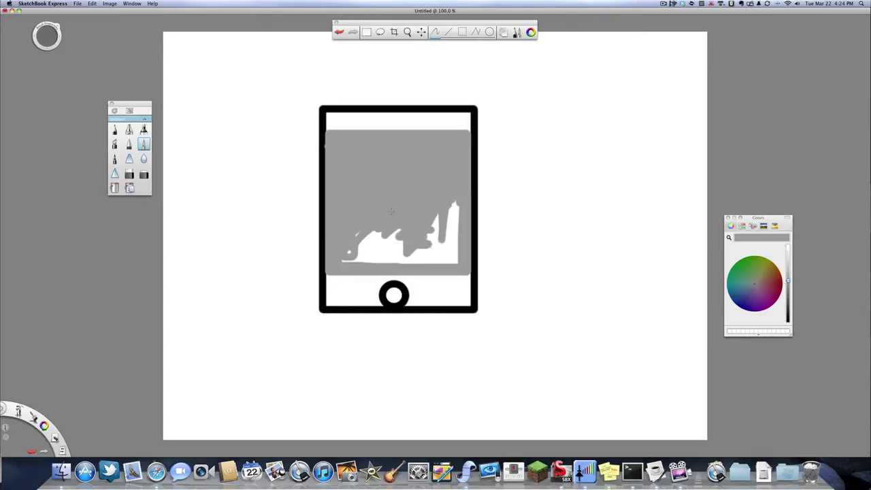
mouse_move(391, 211)
mouse_down()
mouse_move(345, 255)
mouse_move(367, 232)
mouse_move(400, 262)
mouse_move(458, 219)
mouse_move(438, 256)
mouse_move(354, 256)
mouse_move(390, 239)
mouse_move(400, 257)
mouse_move(402, 253)
mouse_up()
Fill the strip above the phone's screen with solid black.
click(462, 32)
drag(788, 281, 788, 323)
drag(323, 110, 472, 128)
click(435, 32)
mouse_move(328, 114)
mouse_down()
mouse_move(457, 122)
mouse_move(326, 120)
mouse_move(354, 135)
mouse_move(358, 124)
mouse_move(442, 126)
mouse_up()
Draw a light grey speaker bar in the black strip above the phone's screen.
click(462, 32)
click(788, 268)
click(396, 191)
key(super+z)
mouse_move(370, 110)
mouse_down()
mouse_move(410, 125)
mouse_move(404, 120)
mouse_up()
key(super+z)
click(435, 32)
Fill the strip below the phone's screen with black around the home button.
click(788, 320)
mouse_move(321, 277)
mouse_down()
mouse_move(450, 307)
mouse_move(405, 280)
mouse_move(329, 281)
mouse_move(329, 302)
mouse_move(452, 303)
mouse_move(464, 286)
mouse_move(410, 291)
mouse_move(411, 300)
mouse_move(463, 290)
mouse_up()
click(435, 32)
mouse_move(355, 289)
mouse_down()
mouse_move(331, 298)
mouse_move(375, 299)
mouse_up()
Reduce the Paintbrush size to 3.9 for detailing the home button.
scroll(379, 296, up, 5)
click(462, 32)
click(404, 310)
key(super+z)
click(130, 110)
drag(84, 98, 81, 98)
Paint the home button light grey, leaving a small black square in its centre.
mouse_move(376, 273)
mouse_down()
mouse_move(414, 305)
mouse_move(406, 298)
mouse_up()
key(super+z)
click(435, 32)
drag(788, 320, 787, 262)
mouse_move(417, 279)
mouse_down()
mouse_move(369, 274)
mouse_move(382, 311)
mouse_move(427, 288)
mouse_move(404, 256)
mouse_move(367, 277)
mouse_move(383, 307)
mouse_move(419, 285)
mouse_move(416, 295)
mouse_move(414, 273)
mouse_move(388, 266)
mouse_move(378, 301)
mouse_move(406, 270)
mouse_move(405, 302)
mouse_move(397, 279)
mouse_up()
Move the floating toolbar away from the middle of the phone drawing.
scroll(394, 229, down, 10)
scroll(395, 228, down, 3)
scroll(410, 121, up, 3)
scroll(403, 86, down, 3)
scroll(402, 82, up, 5)
scroll(400, 80, down, 3)
drag(381, 23, 505, 48)
scroll(396, 36, up, 5)
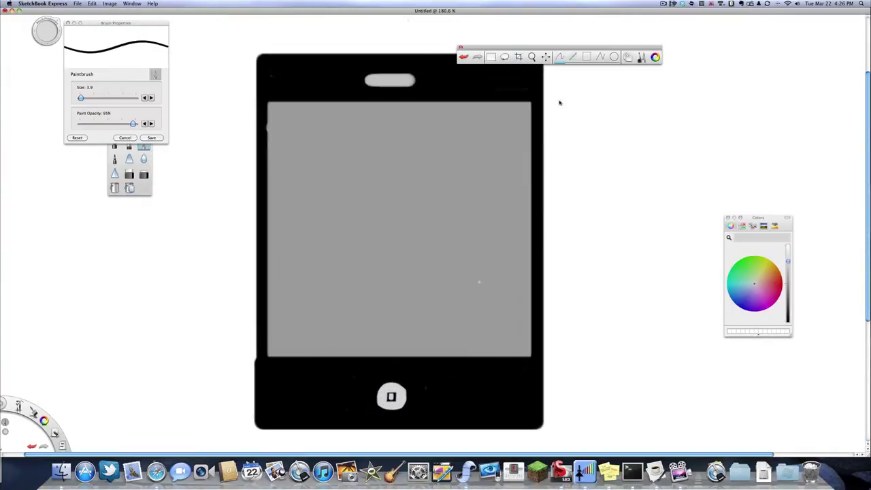
Cover the light speck on the phone's screen with the sampled screen grey, and sample the black of the body.
alt+click(465, 116)
click(479, 281)
alt+click(262, 102)
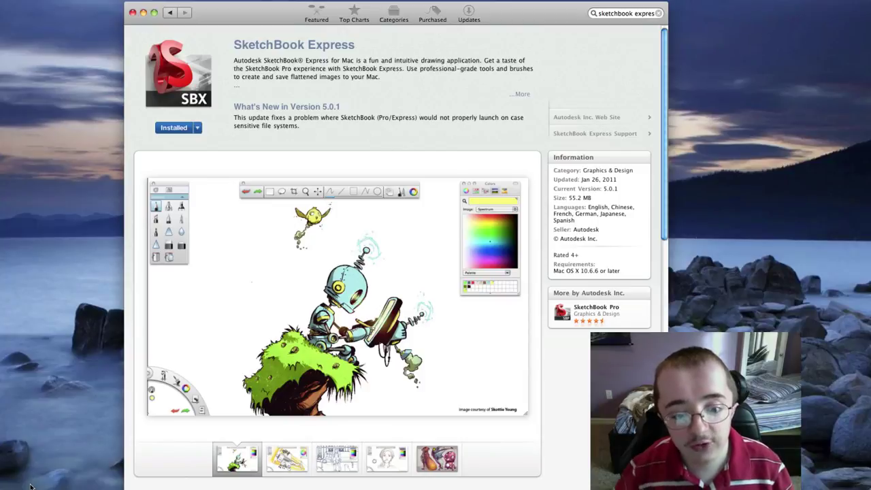
View the airplane, bench, portrait and creature preview images on the SketchBook Express page in the App Store.
click(294, 467)
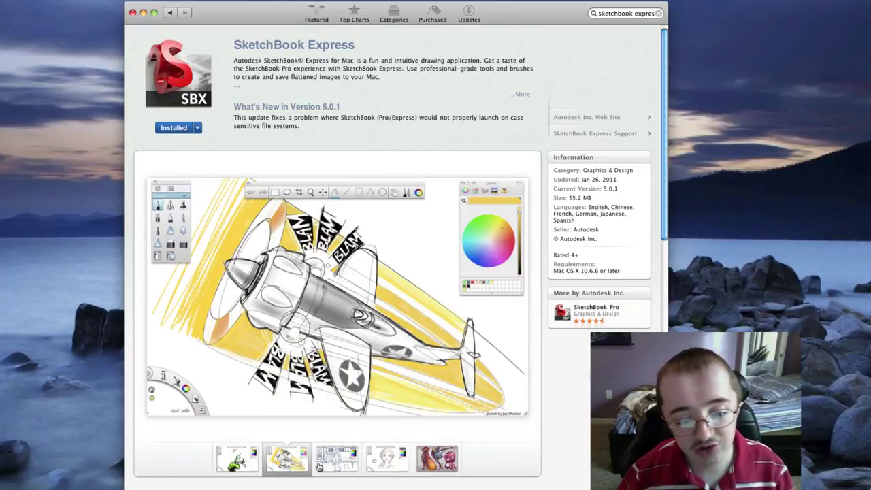
click(335, 465)
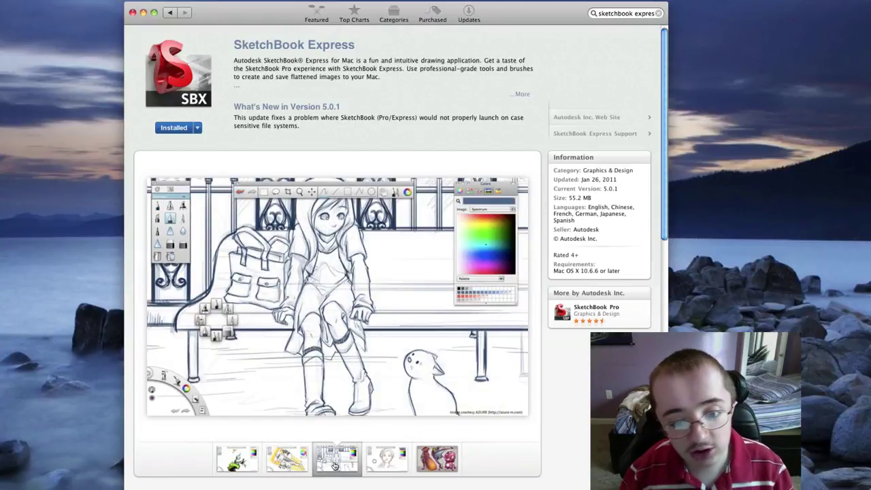
click(387, 465)
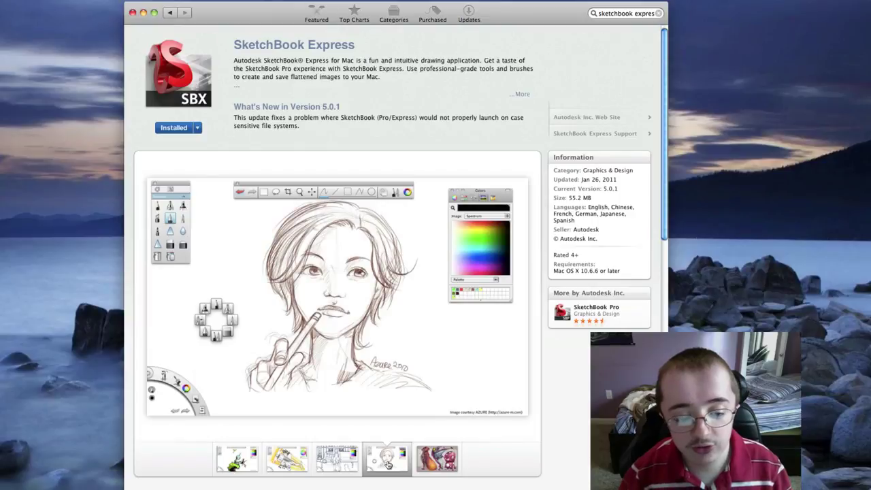
click(436, 465)
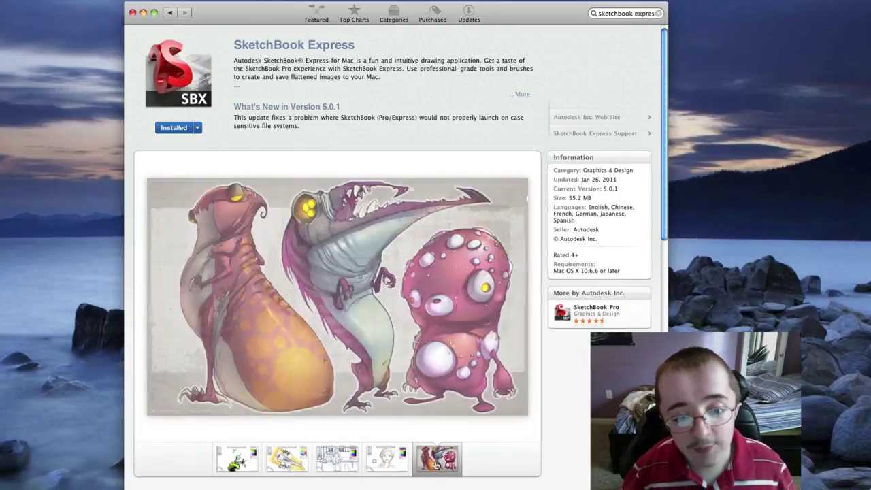